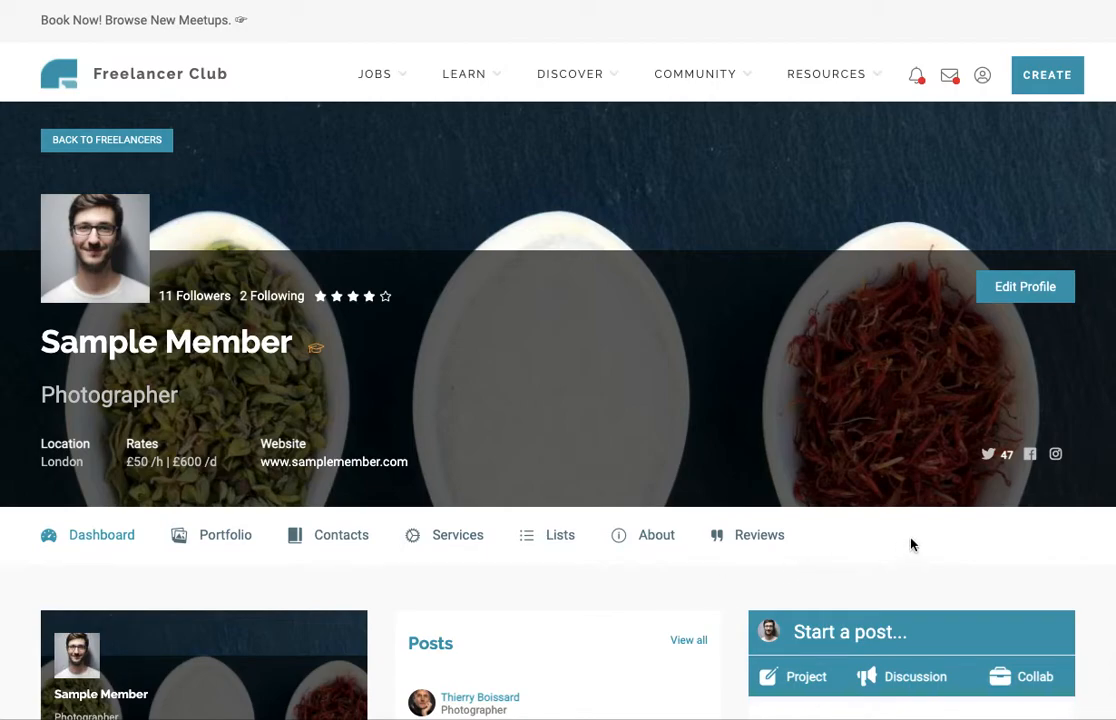
Start a collaboration post and choose Hair Stylist and Makeup Artist as the people to collaborate with
mouse_move(1044, 91)
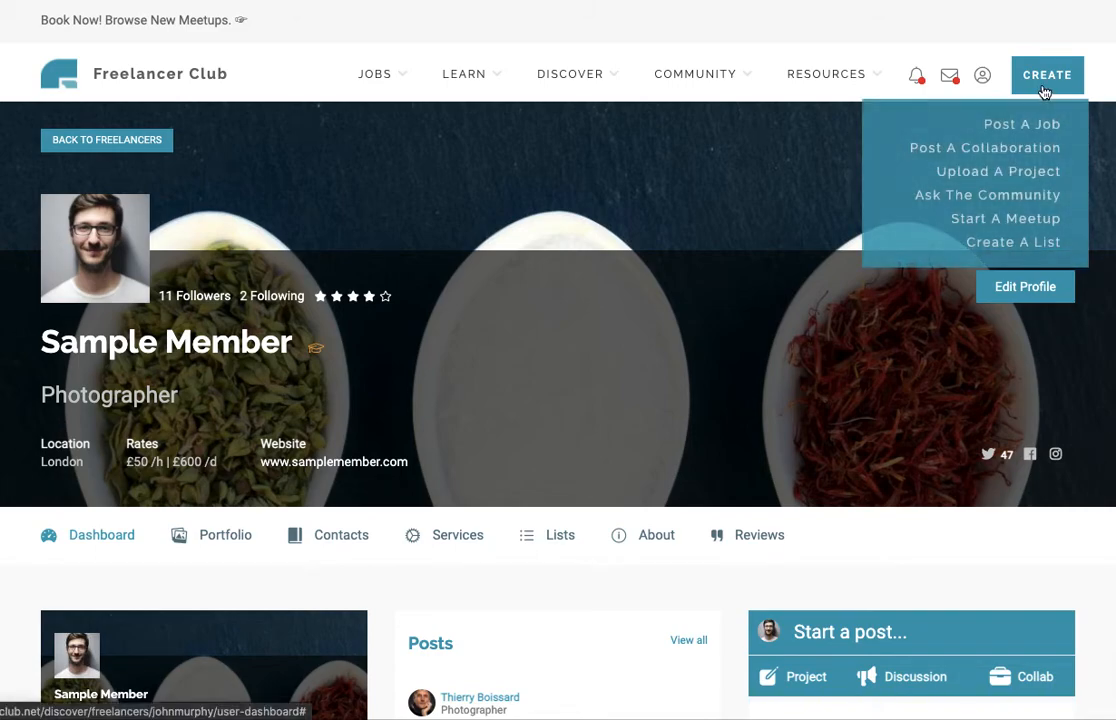
click(1022, 150)
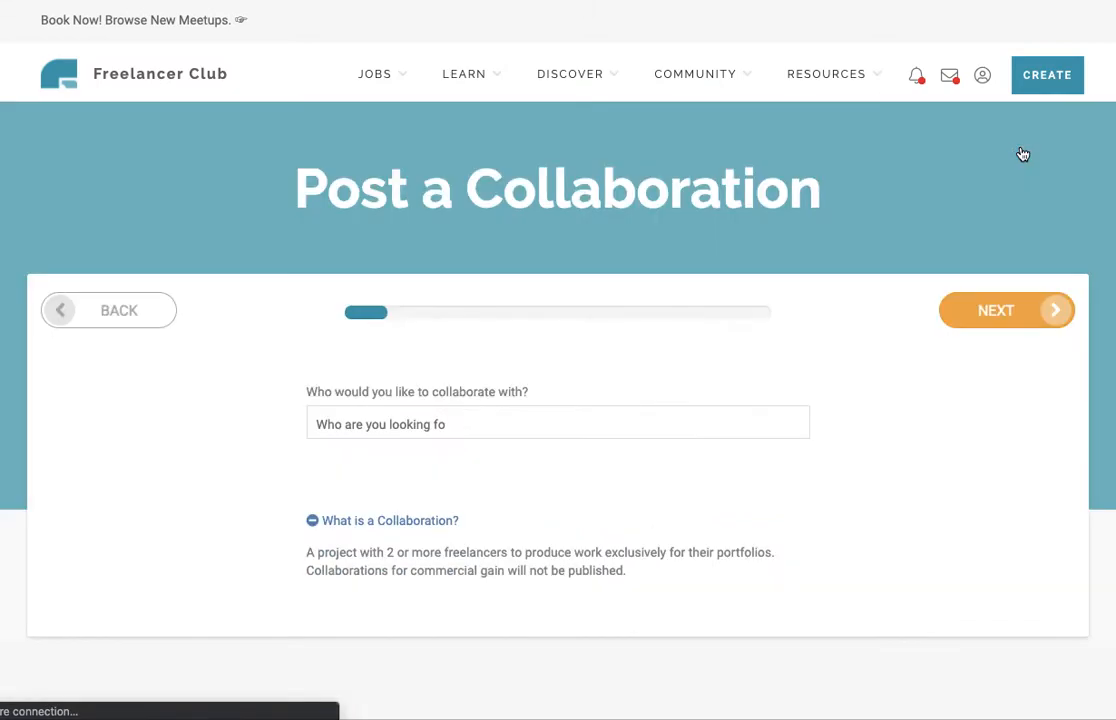
click(426, 421)
text(Hair)
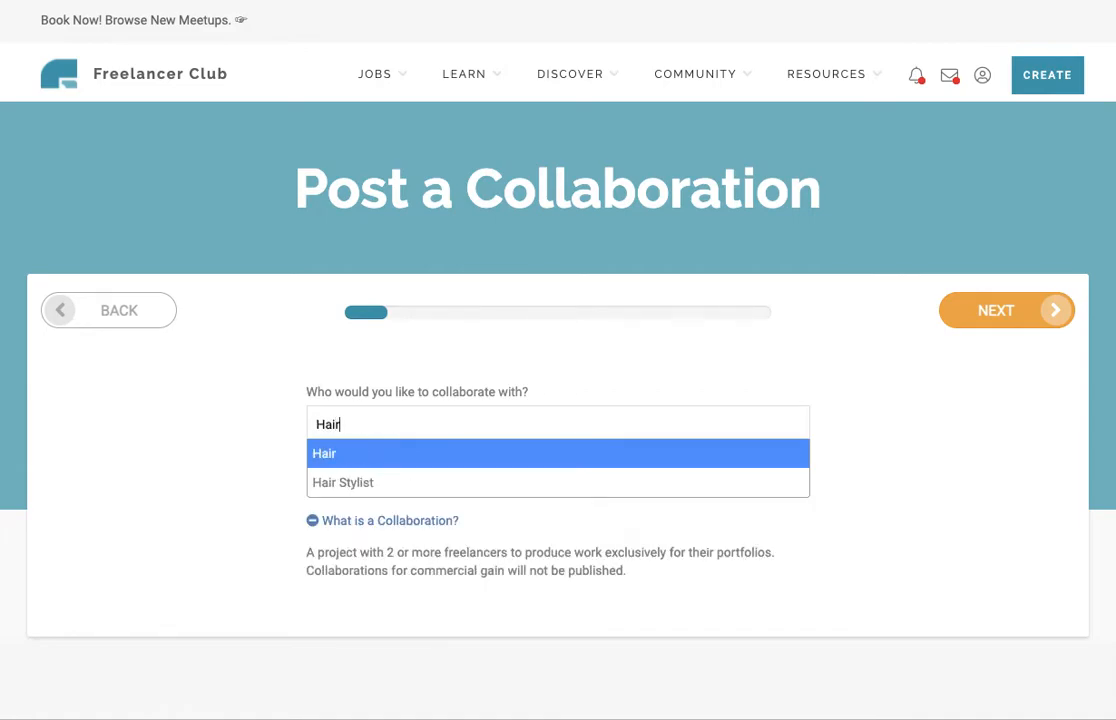
click(364, 482)
text(makeup)
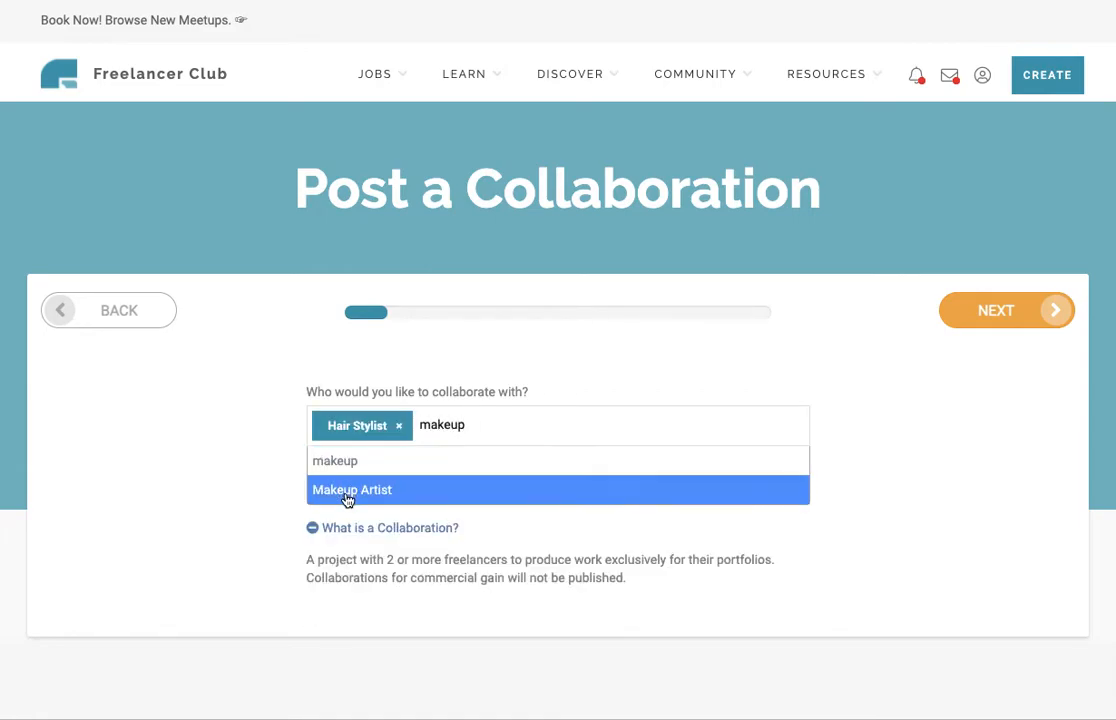
click(351, 489)
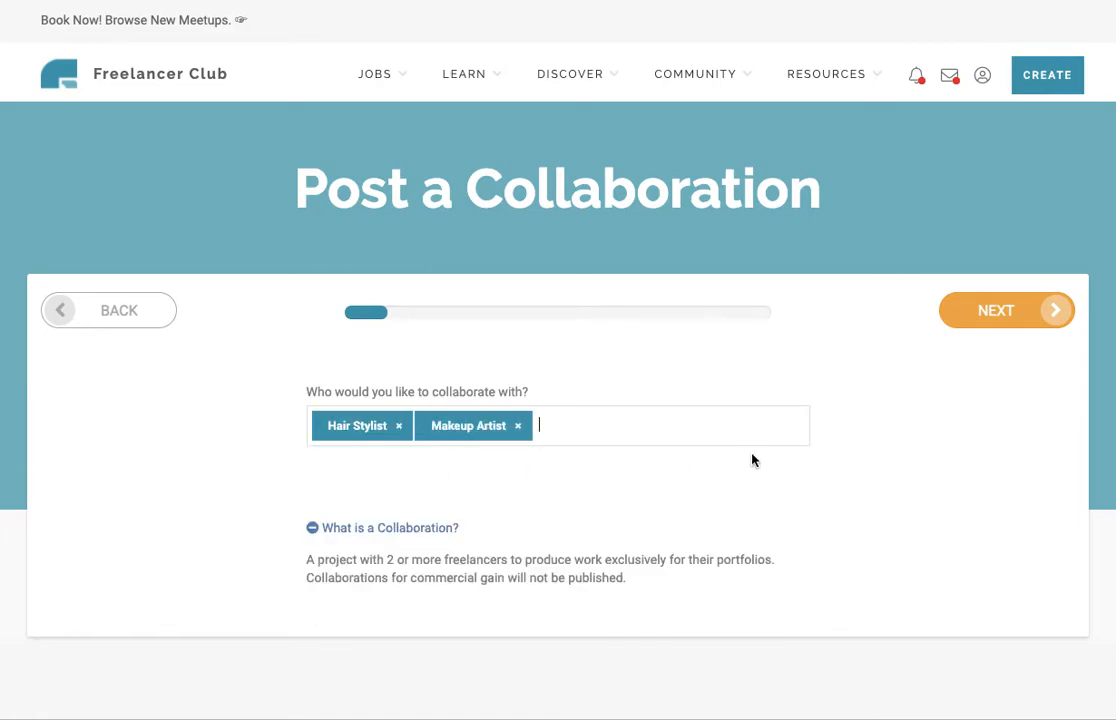
click(1000, 312)
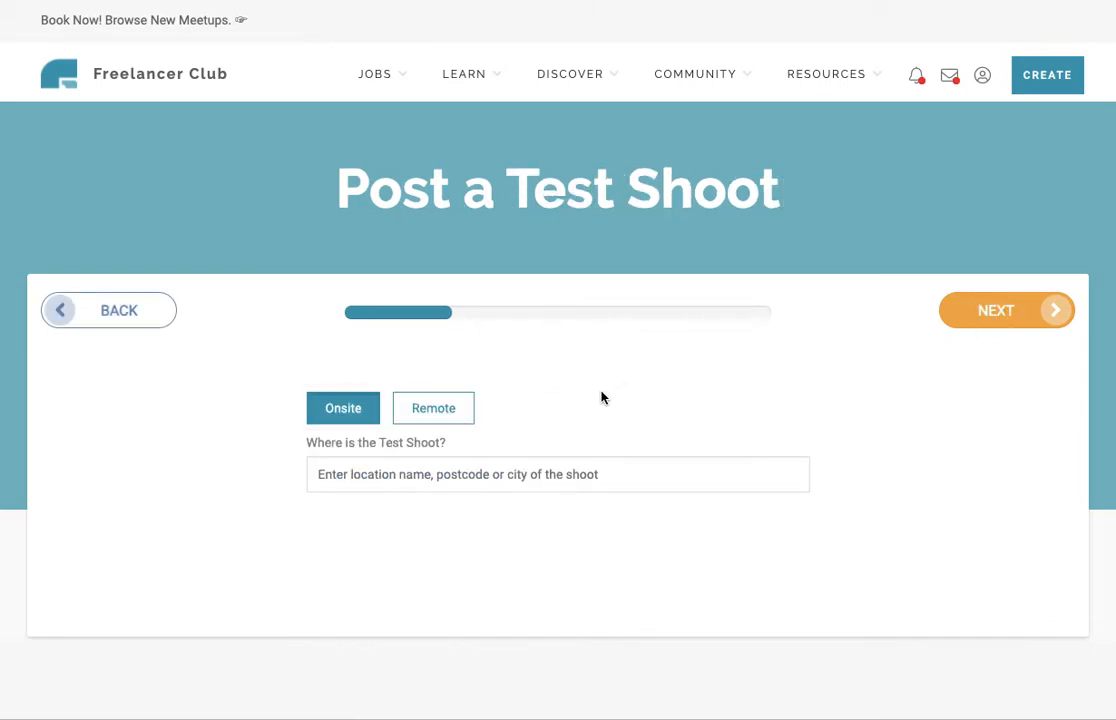
Set the onsite test shoot's location to London, UK and its date to 19/06/2021
click(426, 467)
text(London)
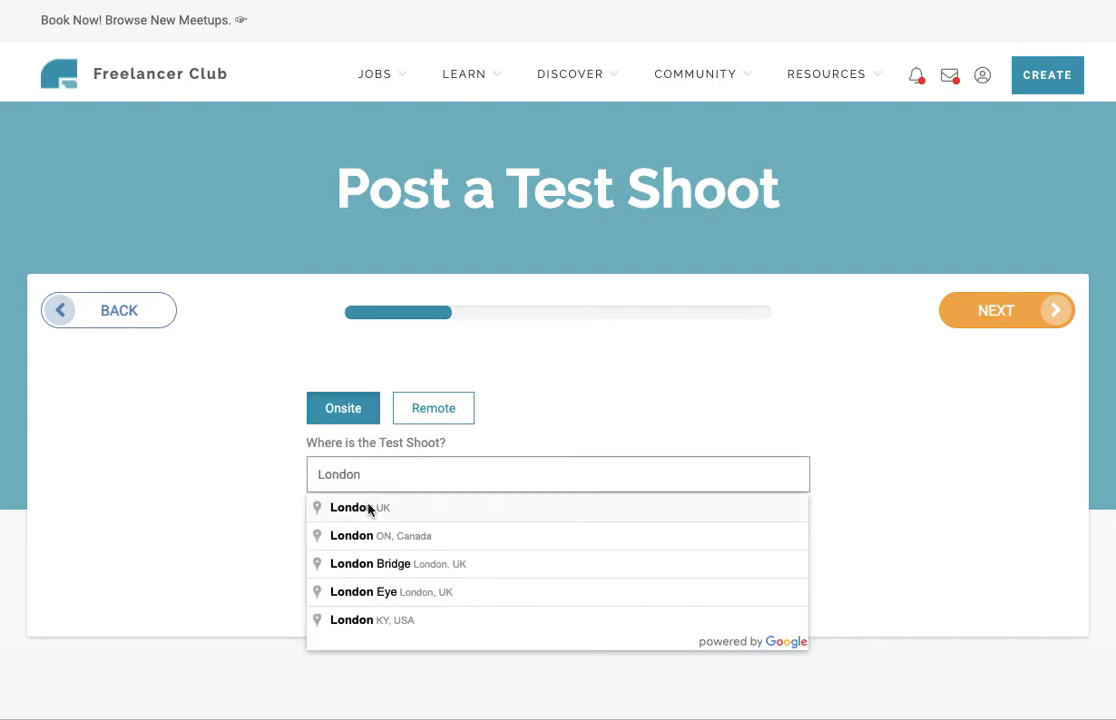
click(369, 508)
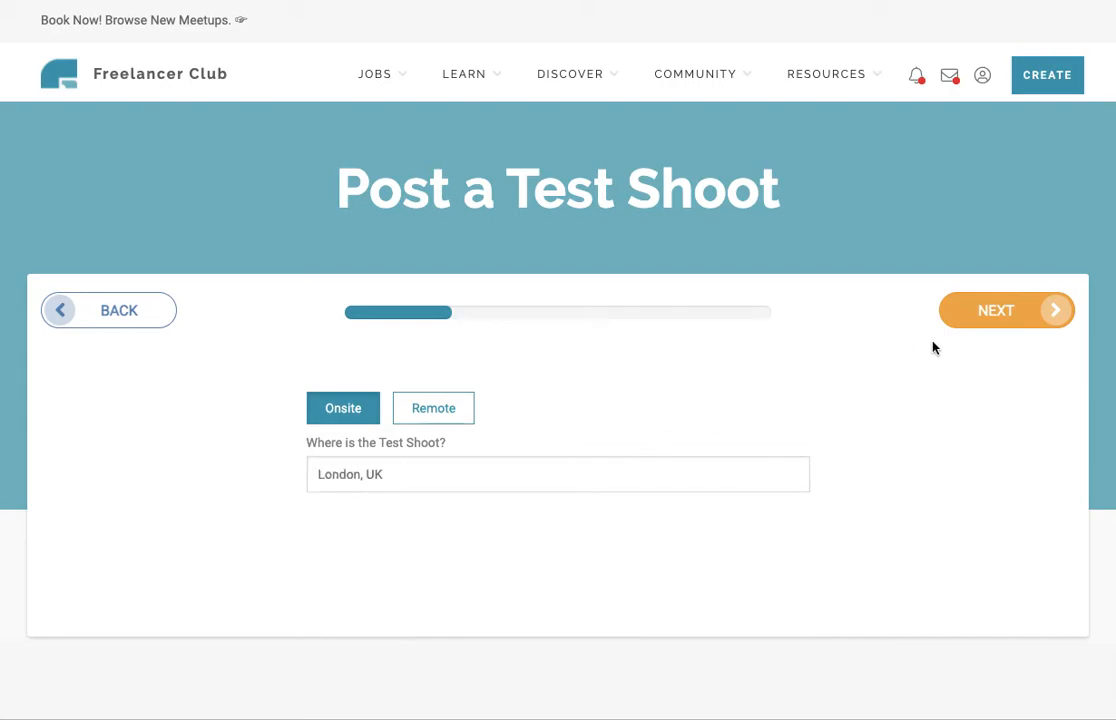
click(991, 310)
click(529, 424)
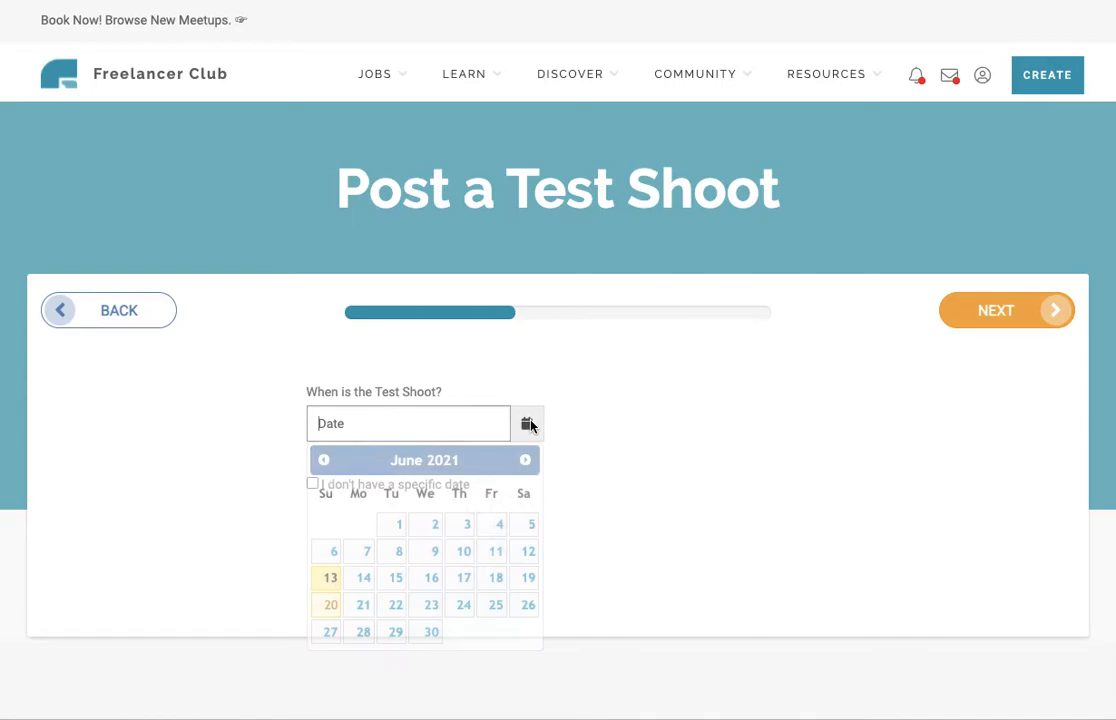
click(527, 577)
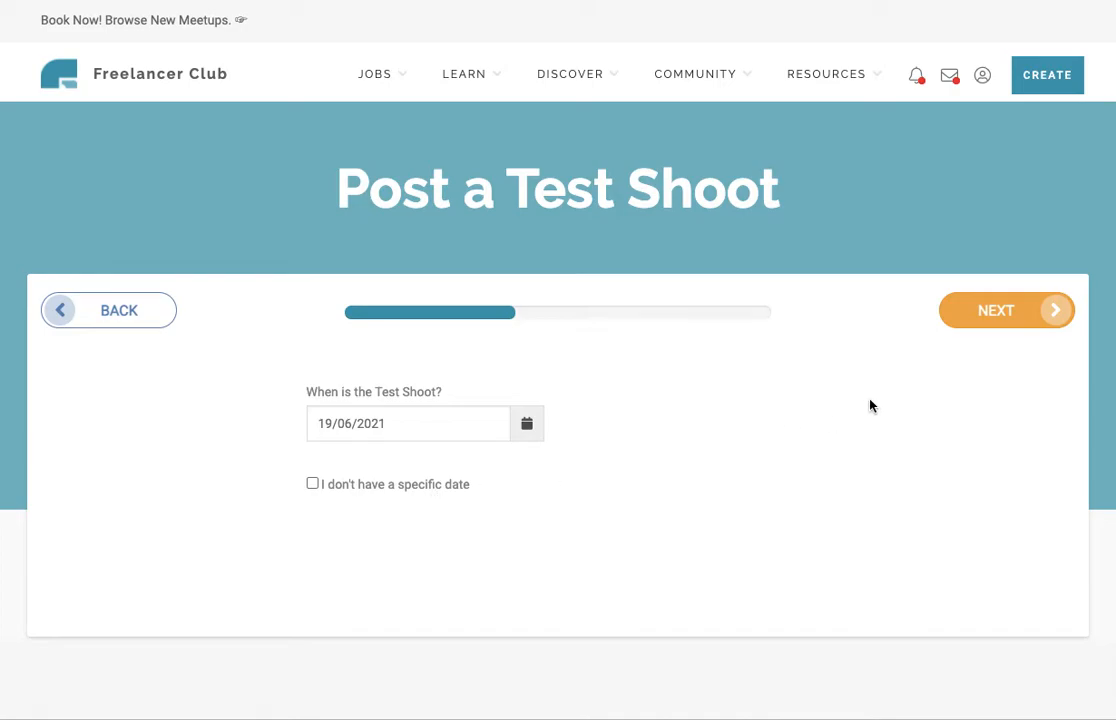
click(990, 317)
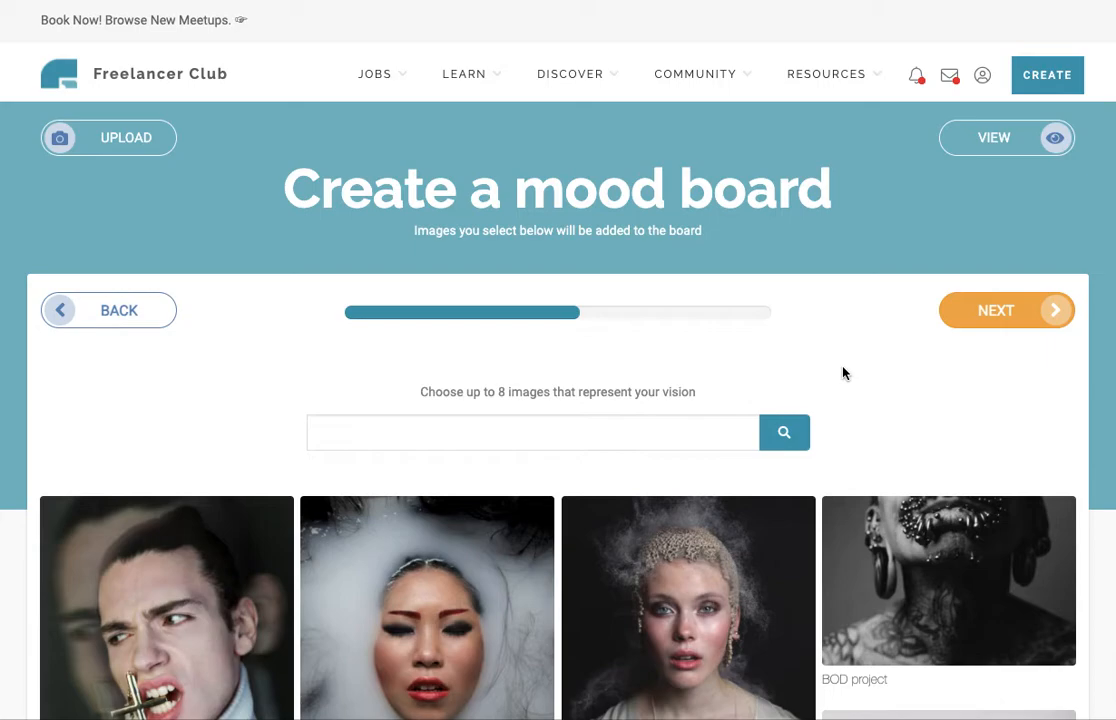
Search the mood board images for "gothic" and select Femme, Raven, Hair, Gothic Dreams and Gothic photoshoot
scroll(667, 316, down, 3)
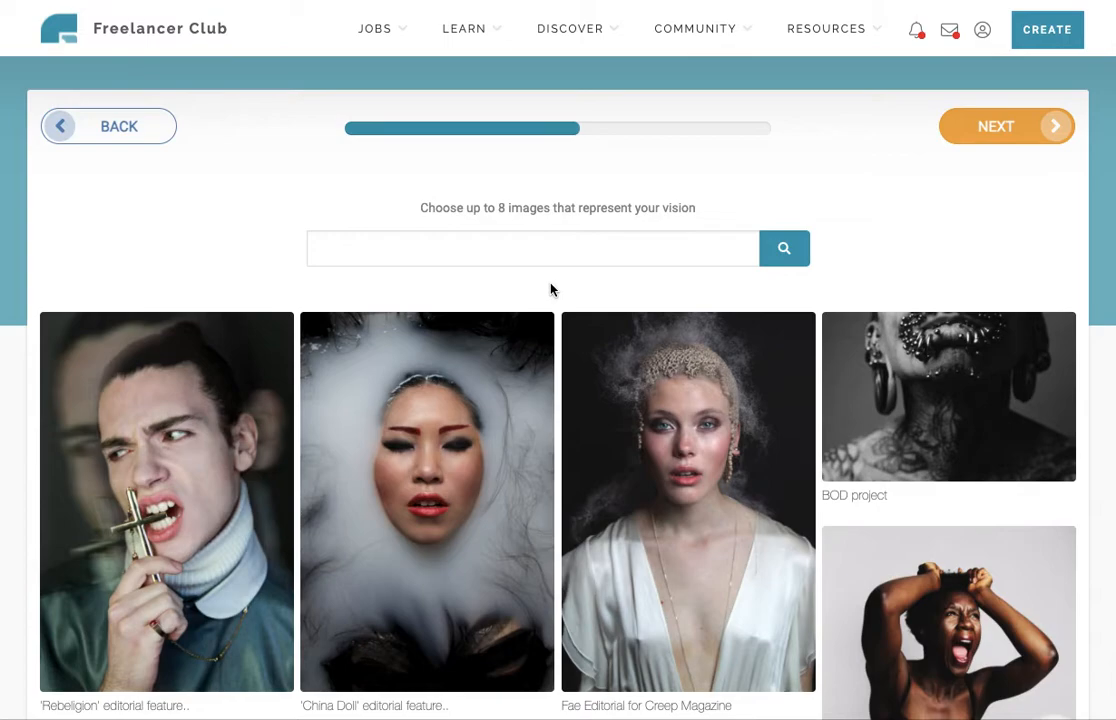
click(490, 250)
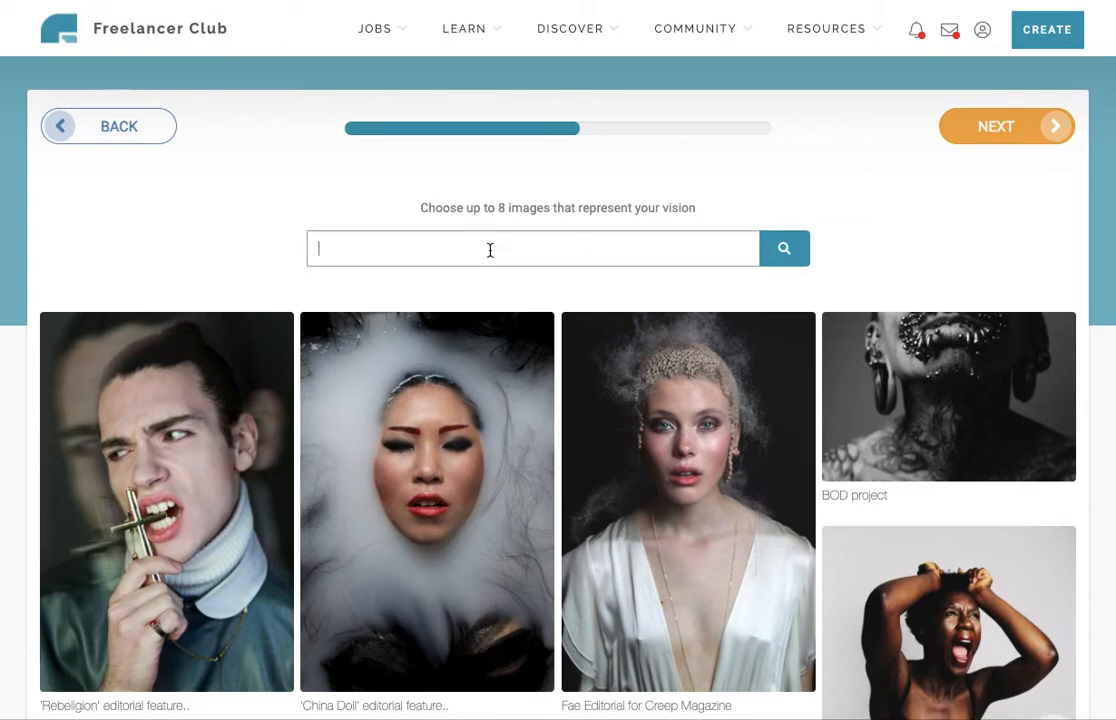
text(gothic)
click(782, 250)
scroll(483, 432, down, 3)
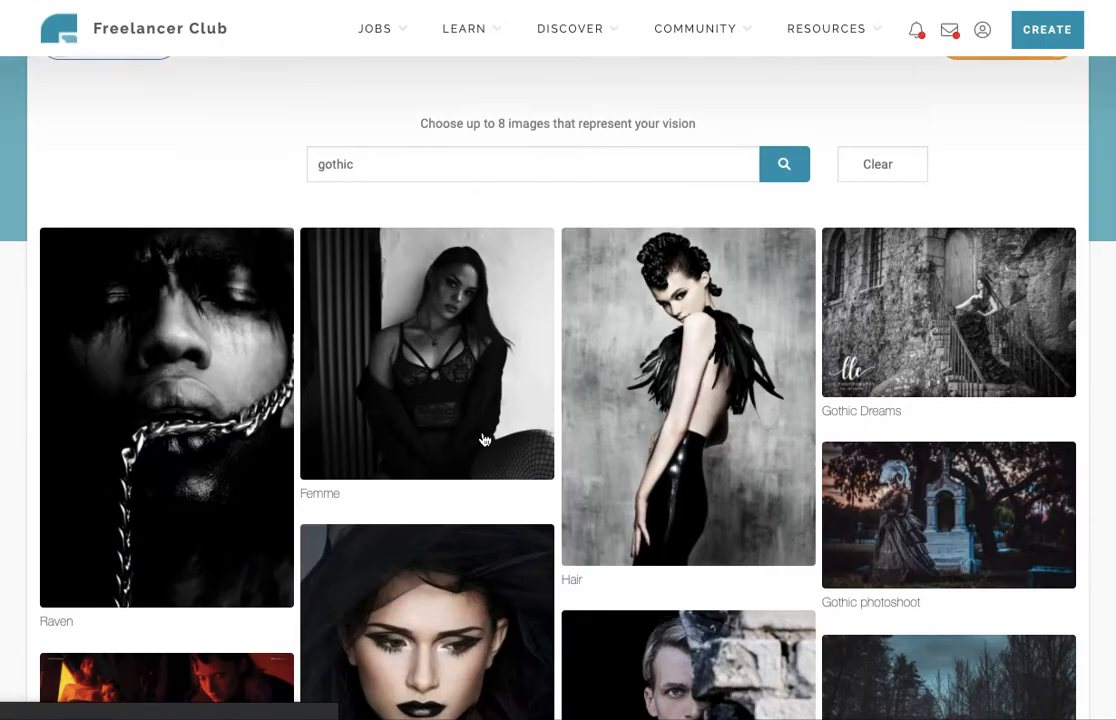
click(486, 436)
click(203, 392)
click(700, 360)
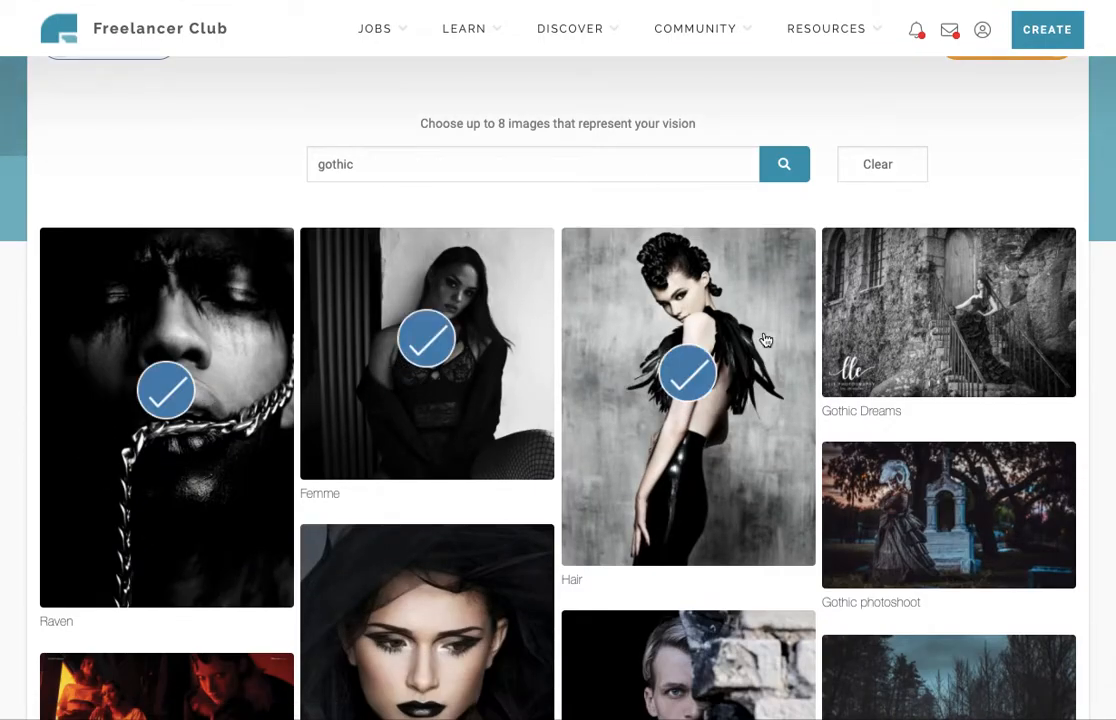
click(875, 320)
click(886, 511)
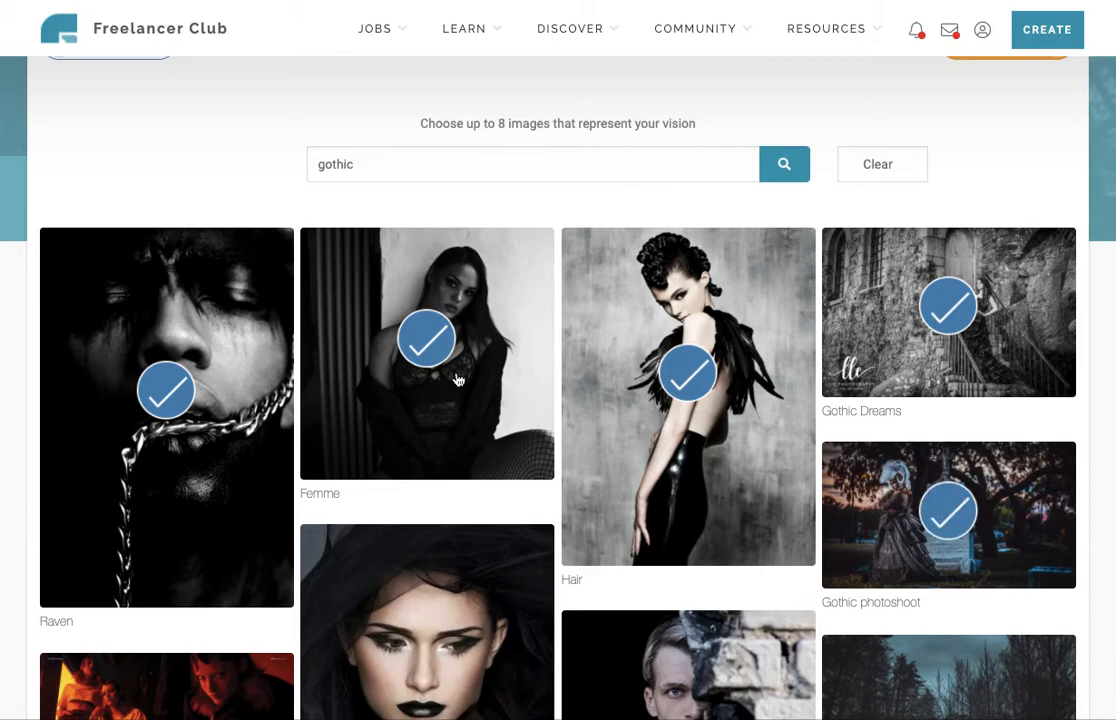
Reveal the mood board to review the selected images and proceed to adding team members
scroll(457, 380, up, 3)
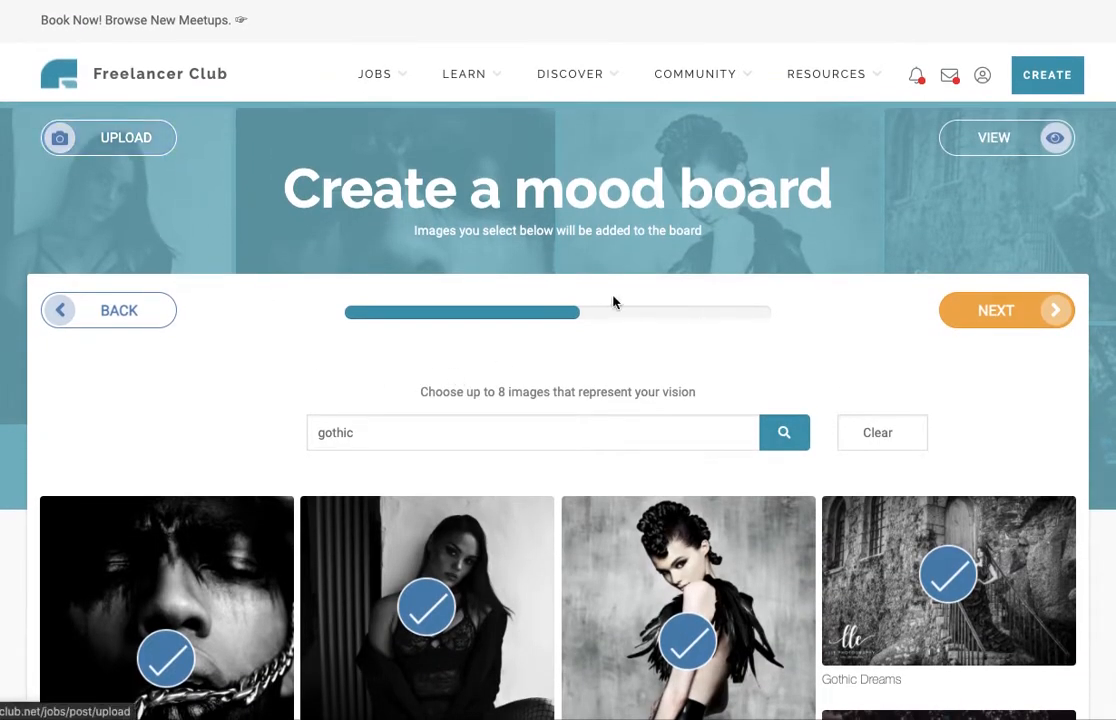
click(1050, 138)
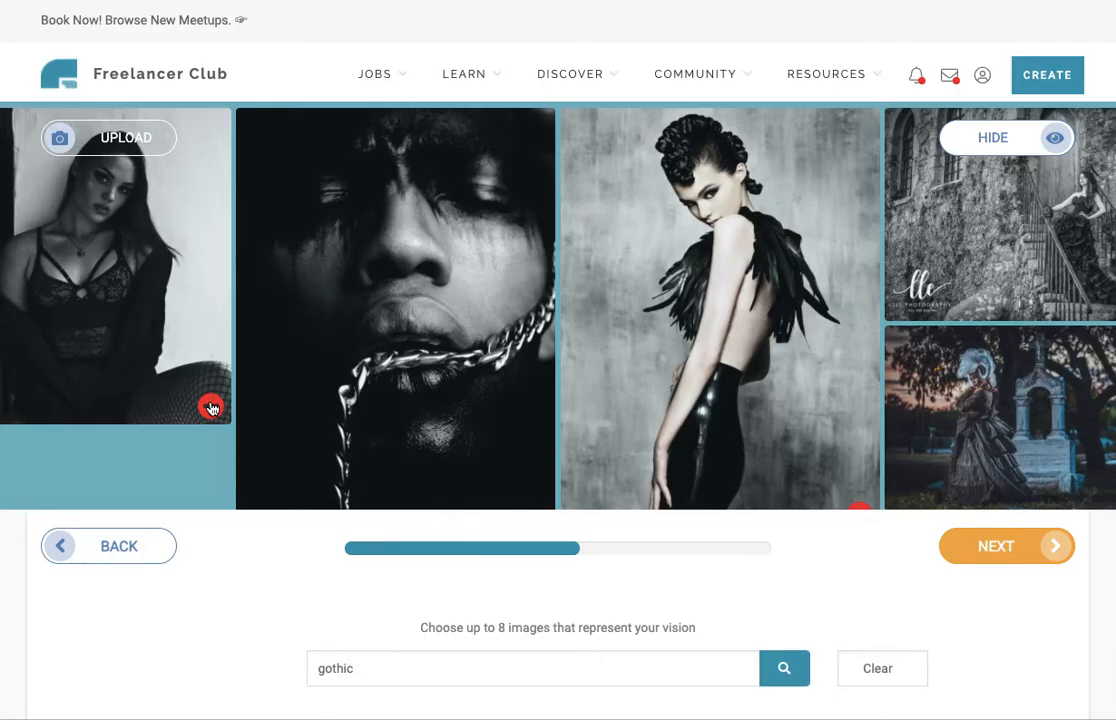
scroll(426, 459, down, 5)
scroll(477, 616, down, 1)
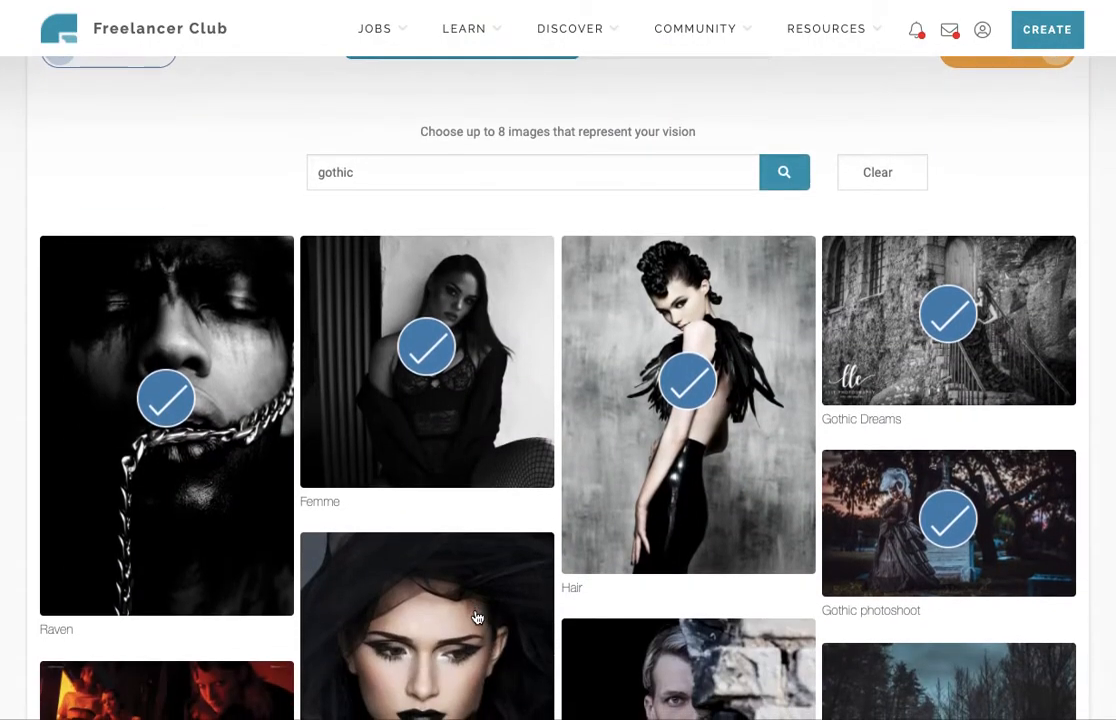
scroll(477, 616, up, 5)
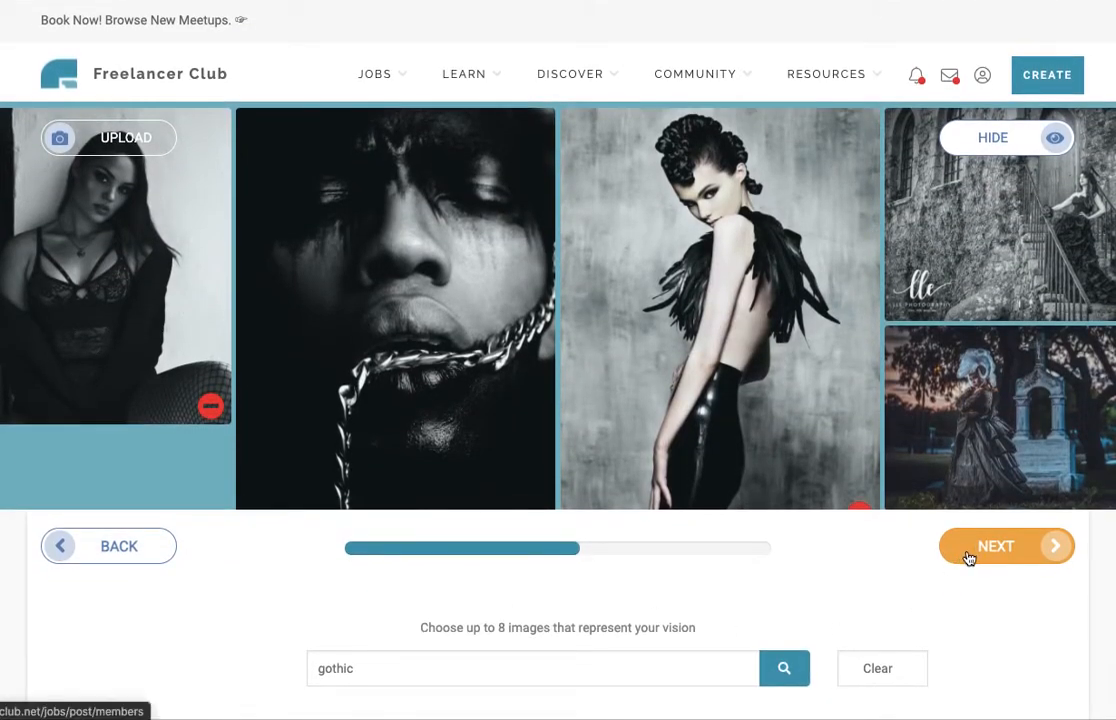
click(968, 557)
Add the sample account as a confirmed team member and remove it again
scroll(633, 421, down, 2)
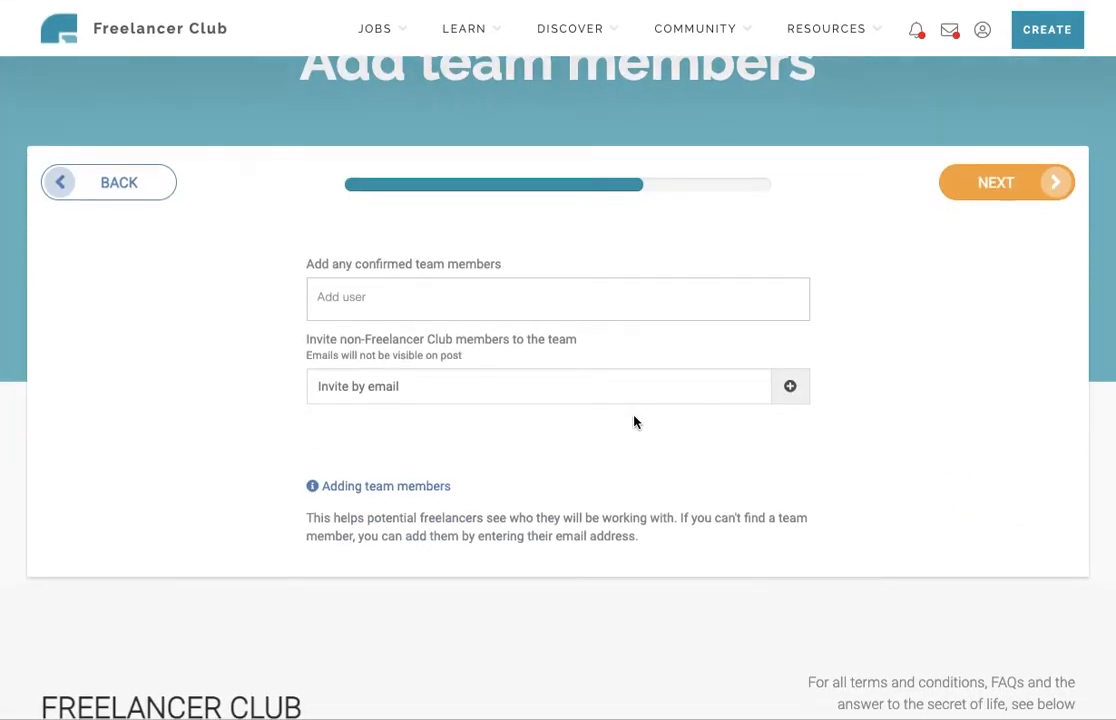
scroll(508, 287, up, 2)
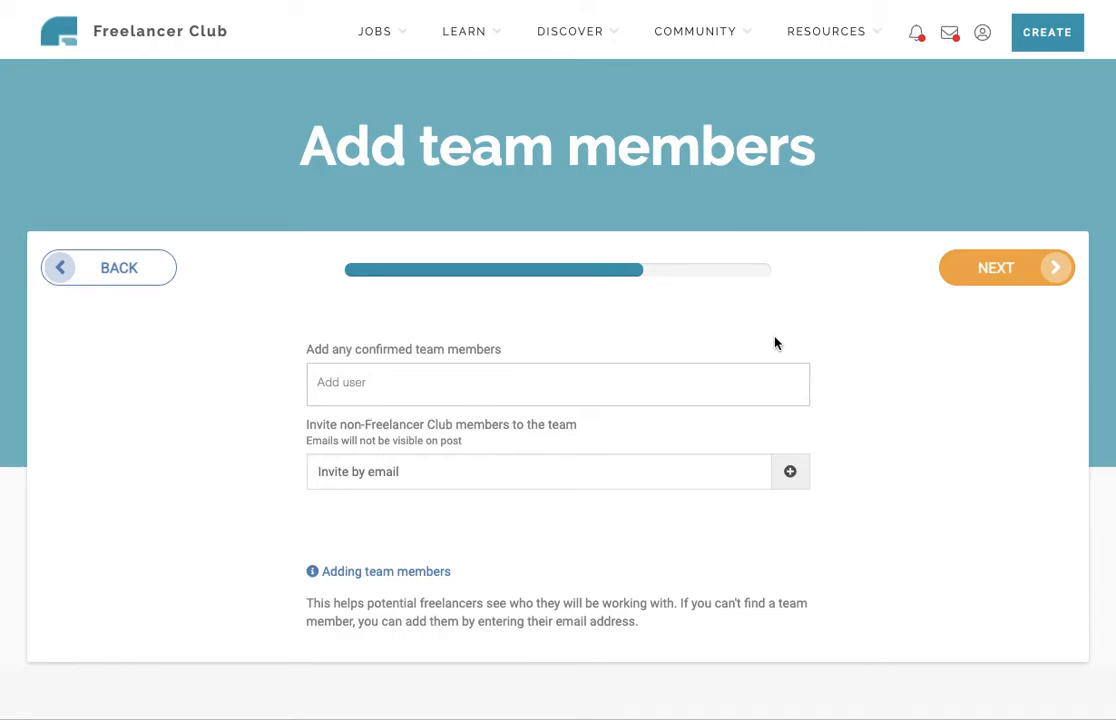
click(369, 384)
text(sample)
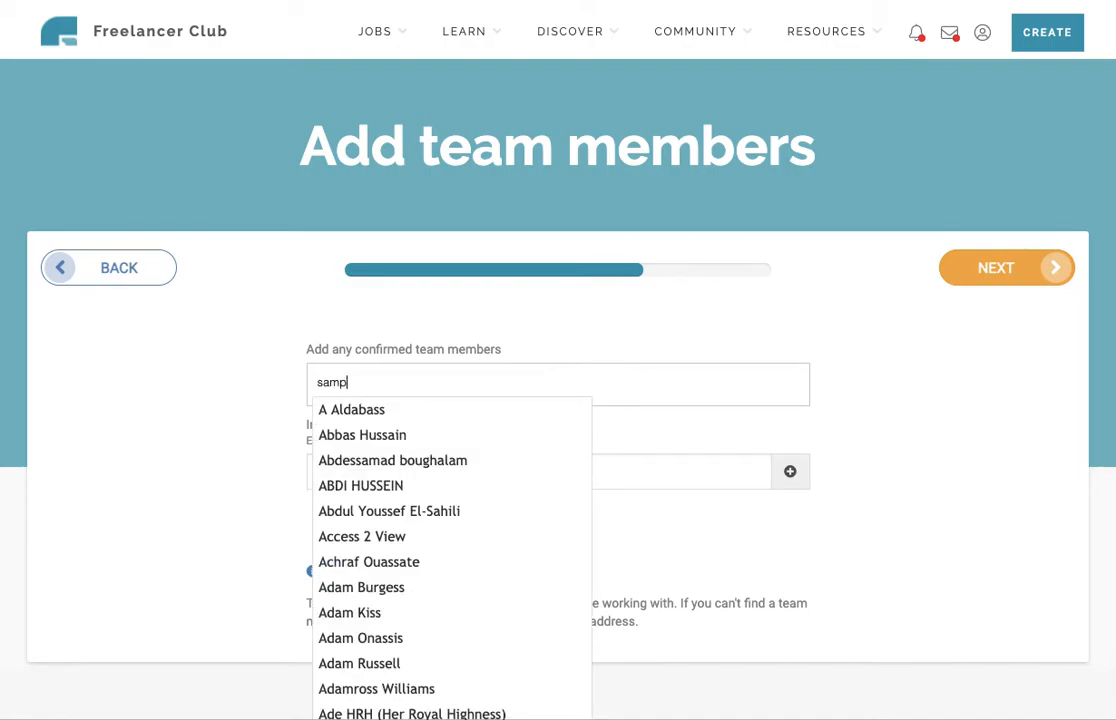
click(361, 409)
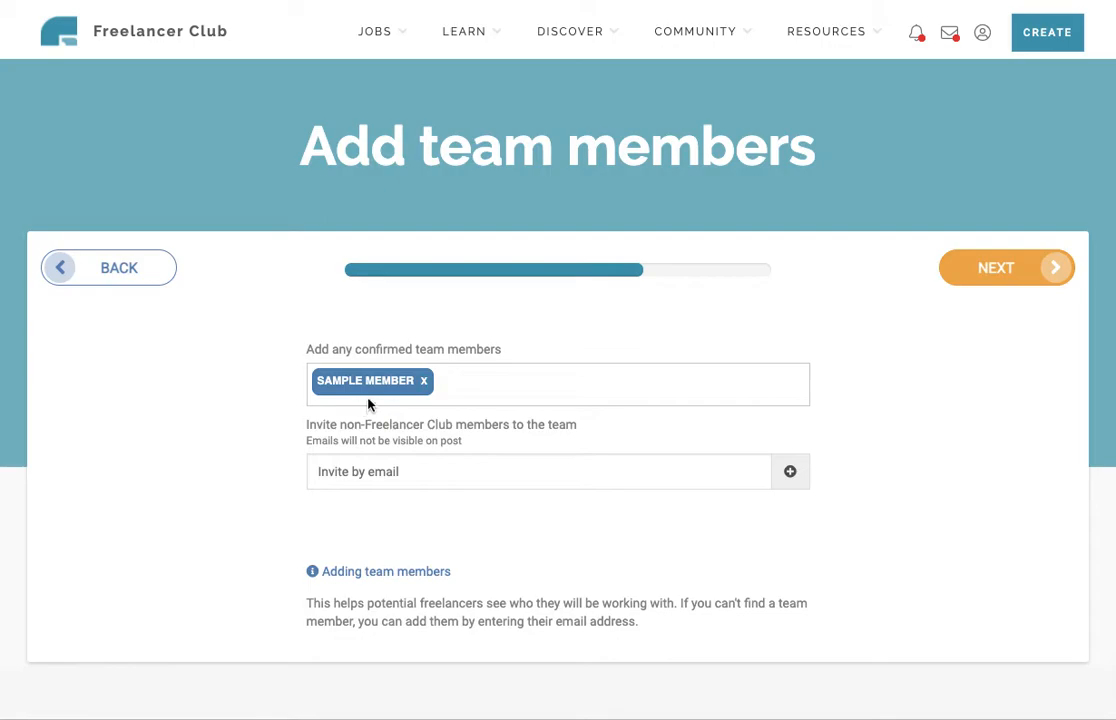
click(424, 386)
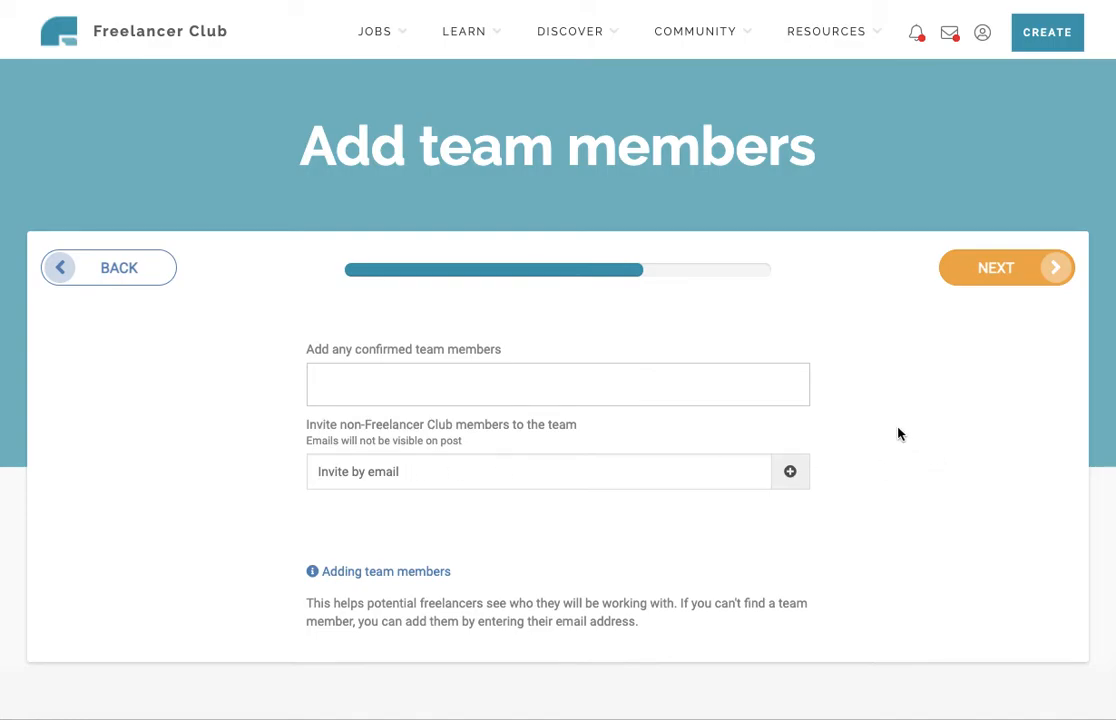
Describe the project: a photographer seeks a model, makeup artist and hair stylist for an editorial fashion shoot, plus local creatives keen on portfolio work
click(1006, 267)
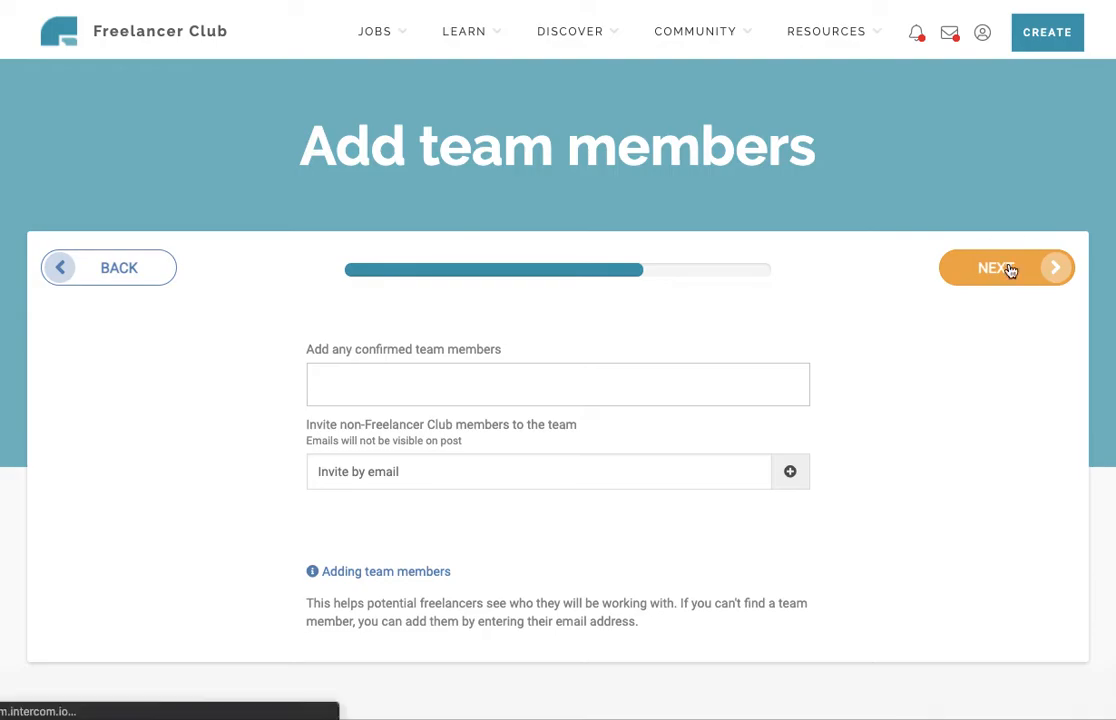
scroll(723, 340, down, 3)
click(533, 379)
text(Hi, I'm a photographer looking for a model, makeup artist and hair stylist to shoot an editorial fashion concept in my new studio.  I'm keen to meet local creatives who are keen to produce new portfolios work and practice their skills.)
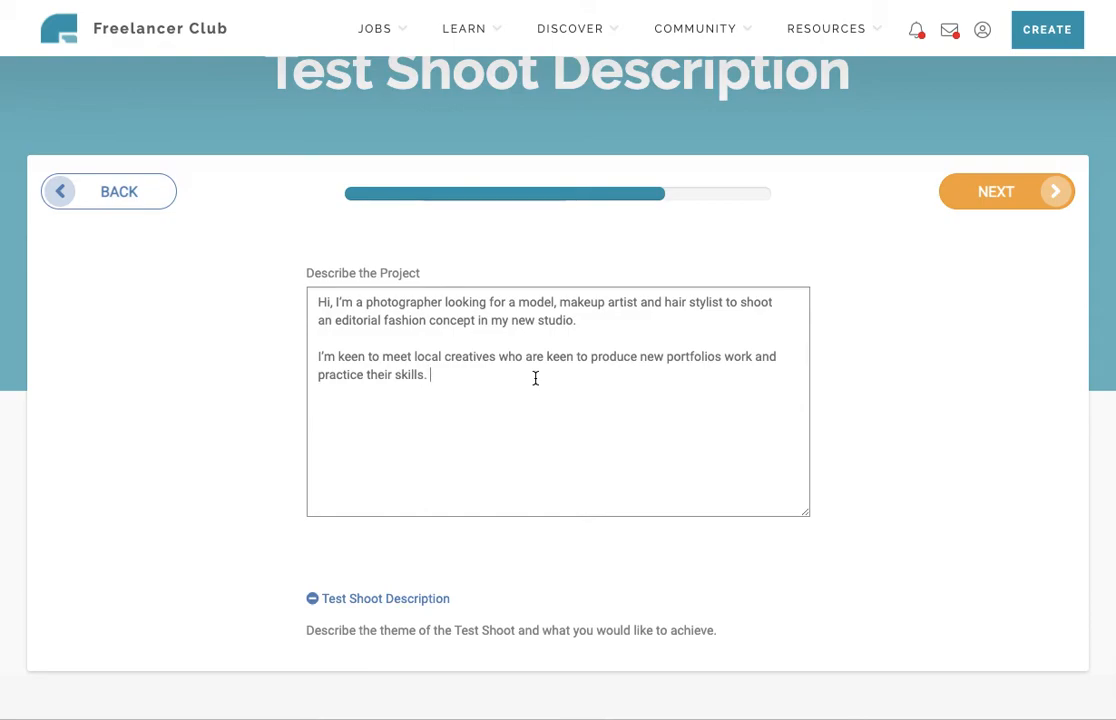
click(989, 203)
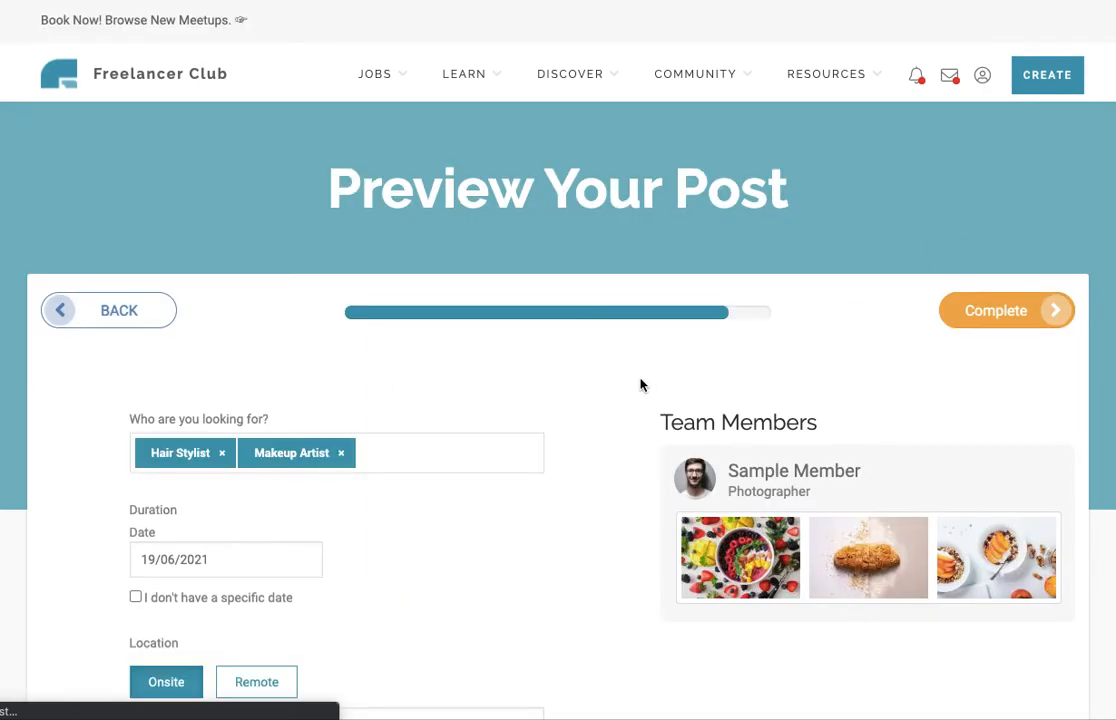
Add Stylist to the roles being looked for in the post preview
scroll(585, 403, down, 3)
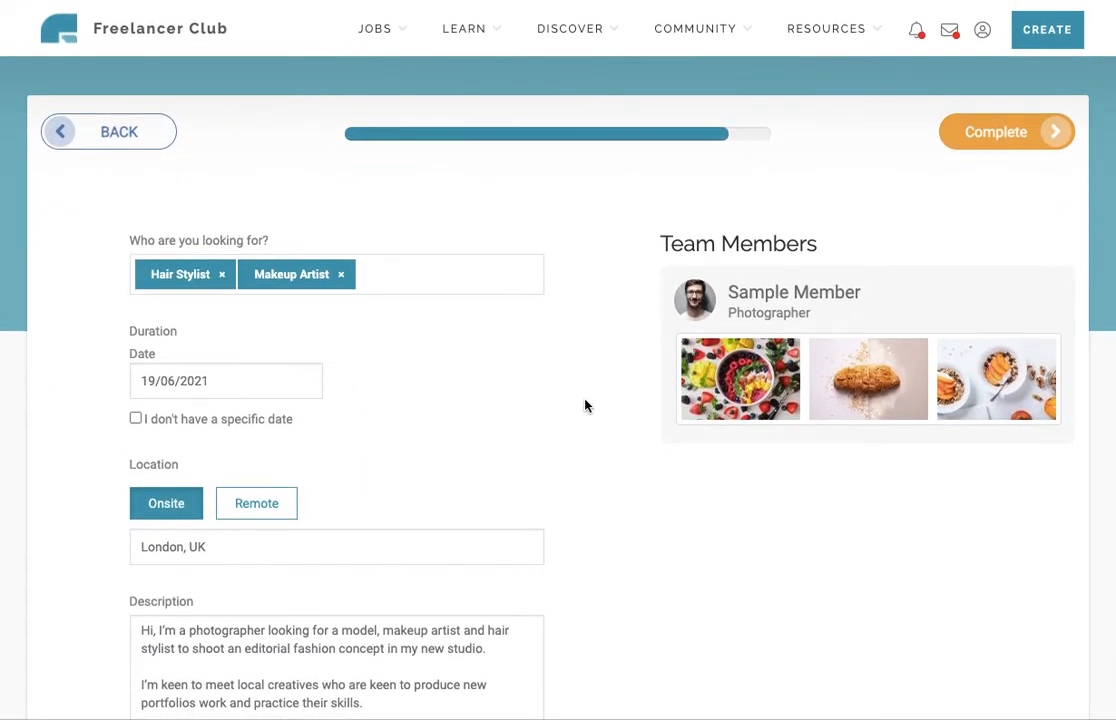
click(406, 274)
text(Sty)
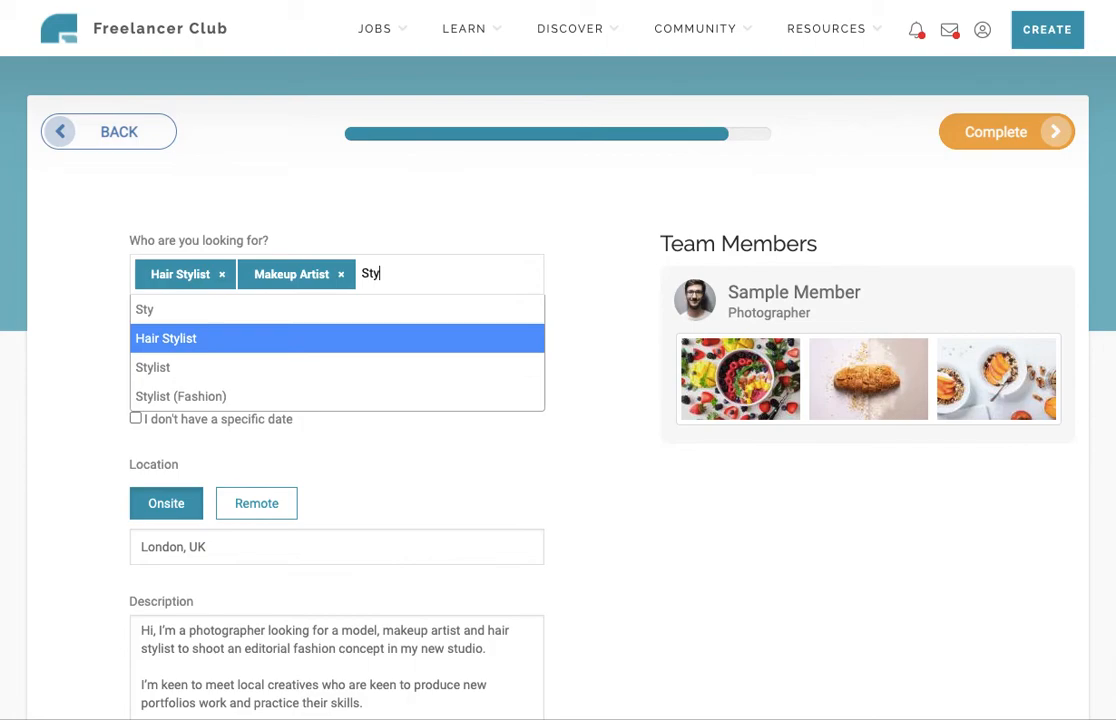
click(242, 368)
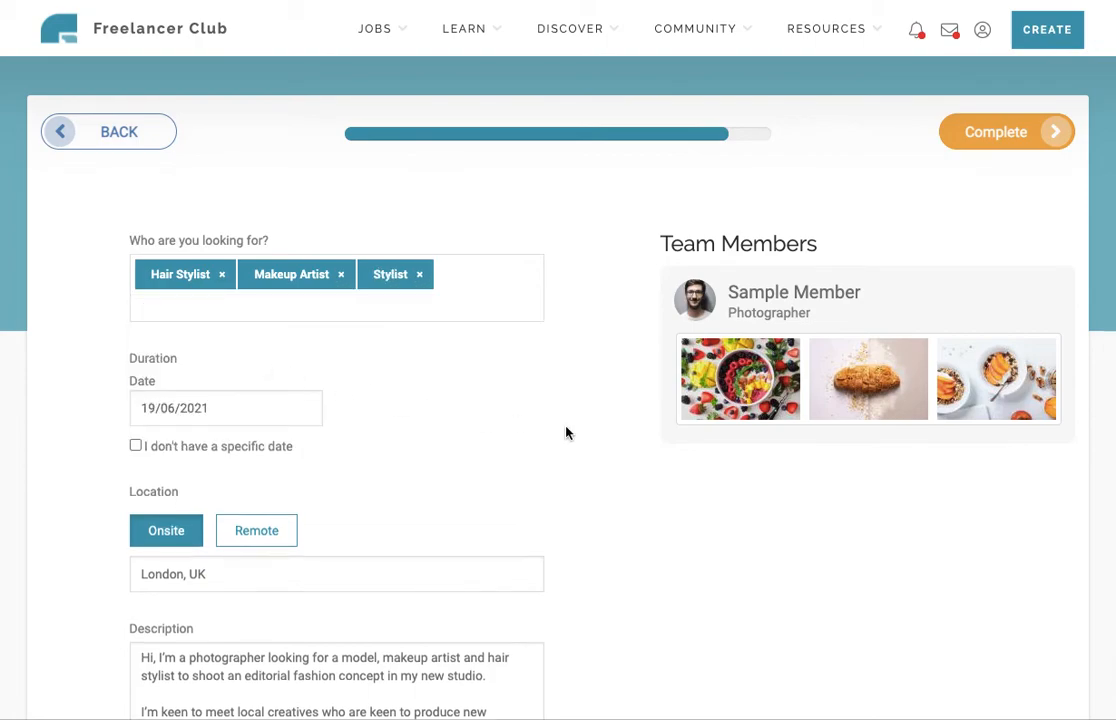
Review the post's date, location, description and map in the preview, and submit the completed post
scroll(568, 433, down, 1)
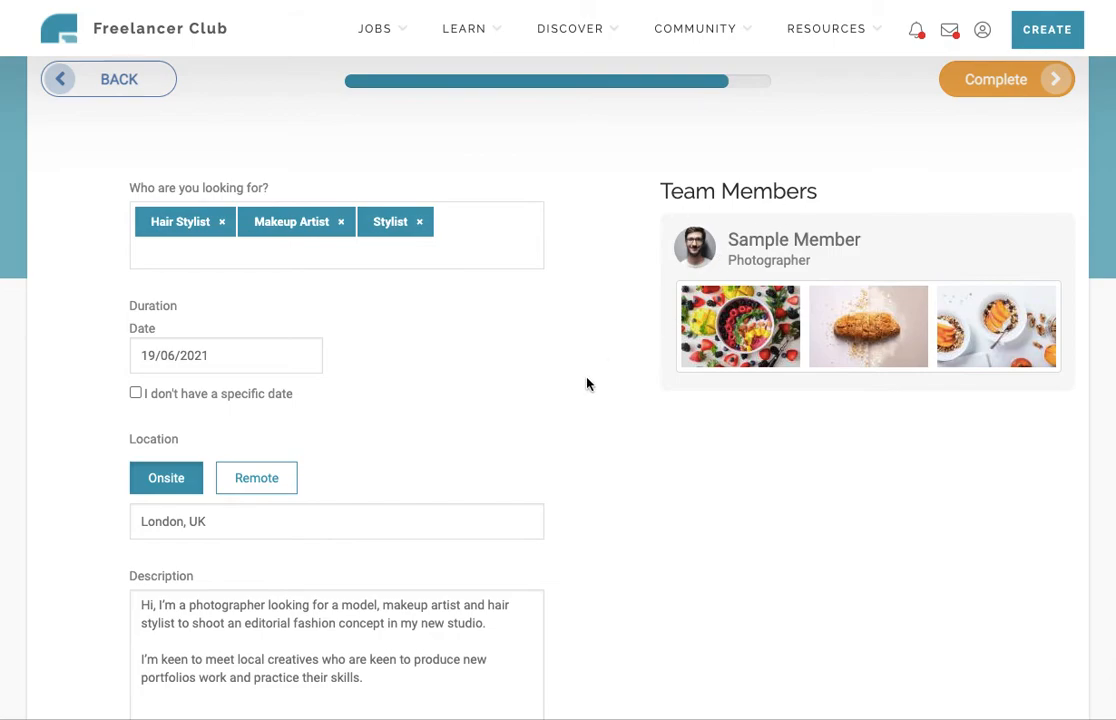
scroll(588, 384, down, 1)
scroll(588, 384, down, 6)
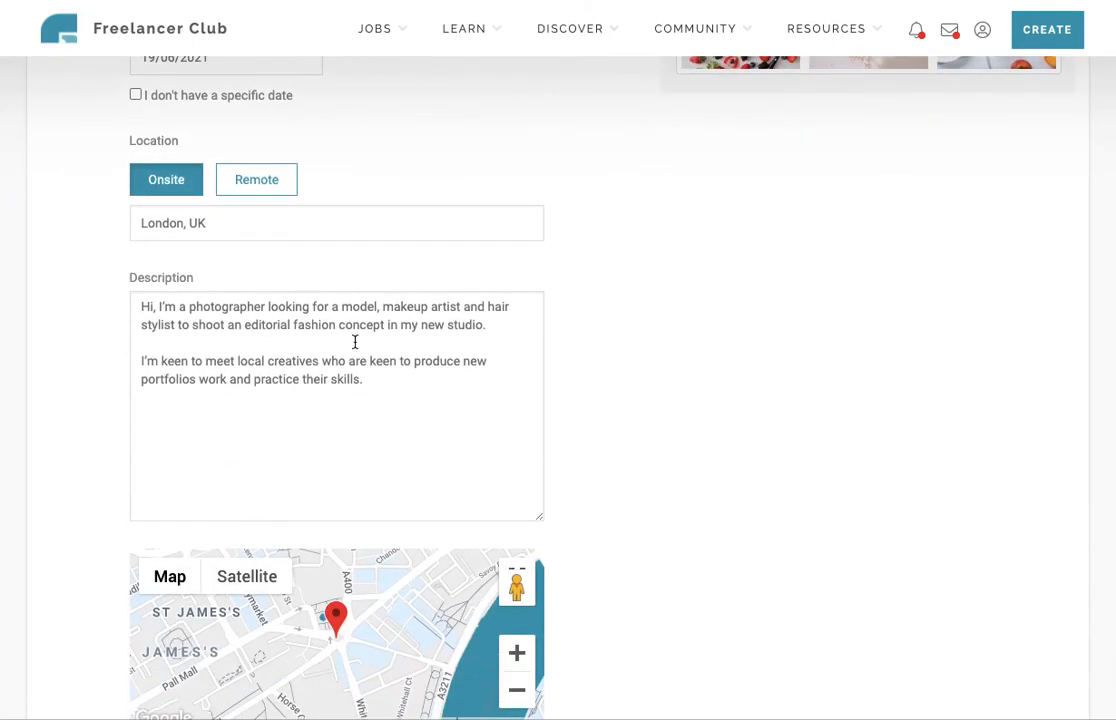
scroll(588, 476, up, 10)
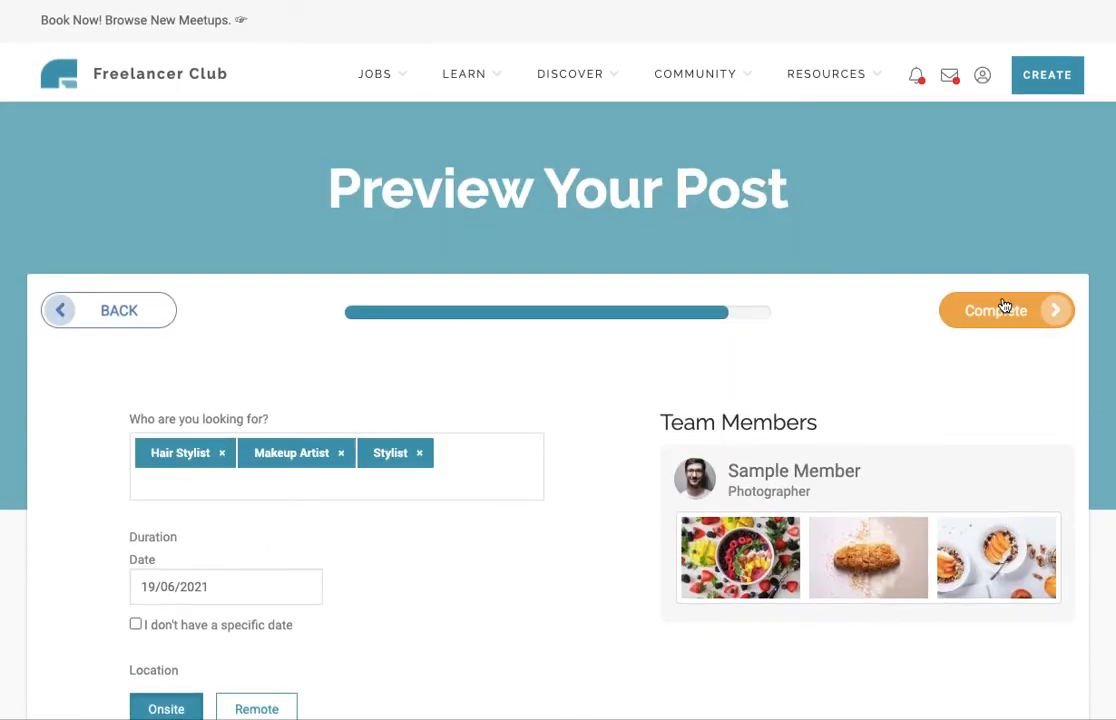
click(1004, 306)
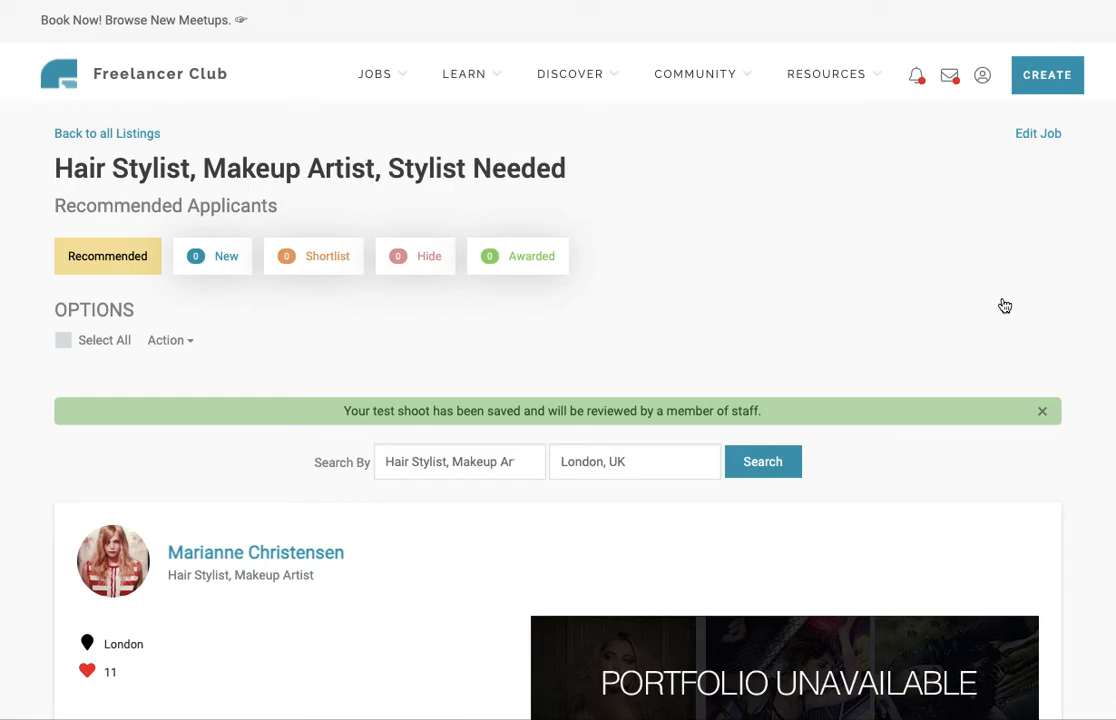
Look through the recommended applicants and their portfolios for the submitted test shoot
scroll(498, 350, down, 10)
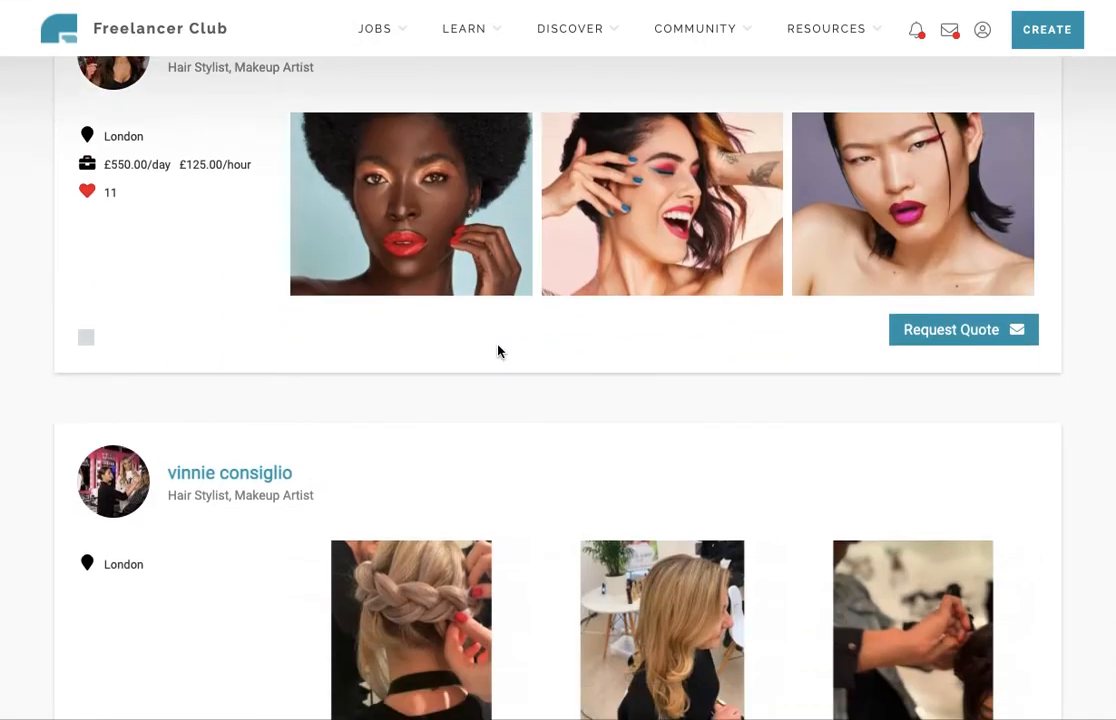
scroll(498, 350, up, 1)
scroll(631, 409, down, 15)
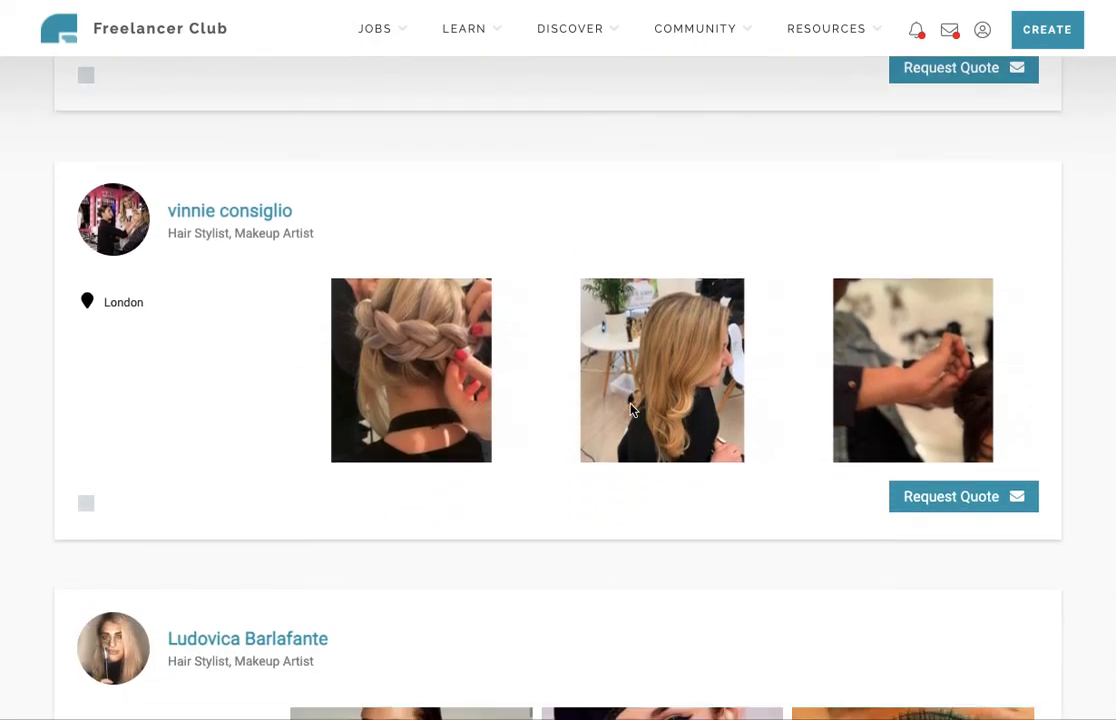
scroll(631, 409, down, 8)
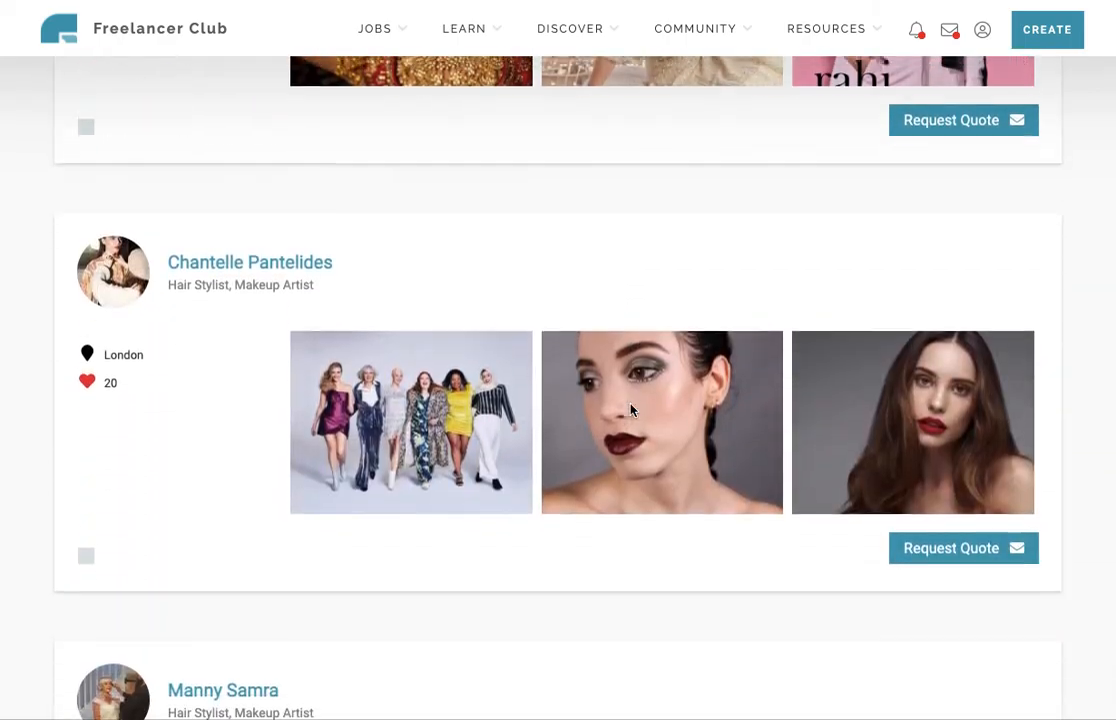
scroll(630, 411, up, 18)
scroll(631, 411, up, 8)
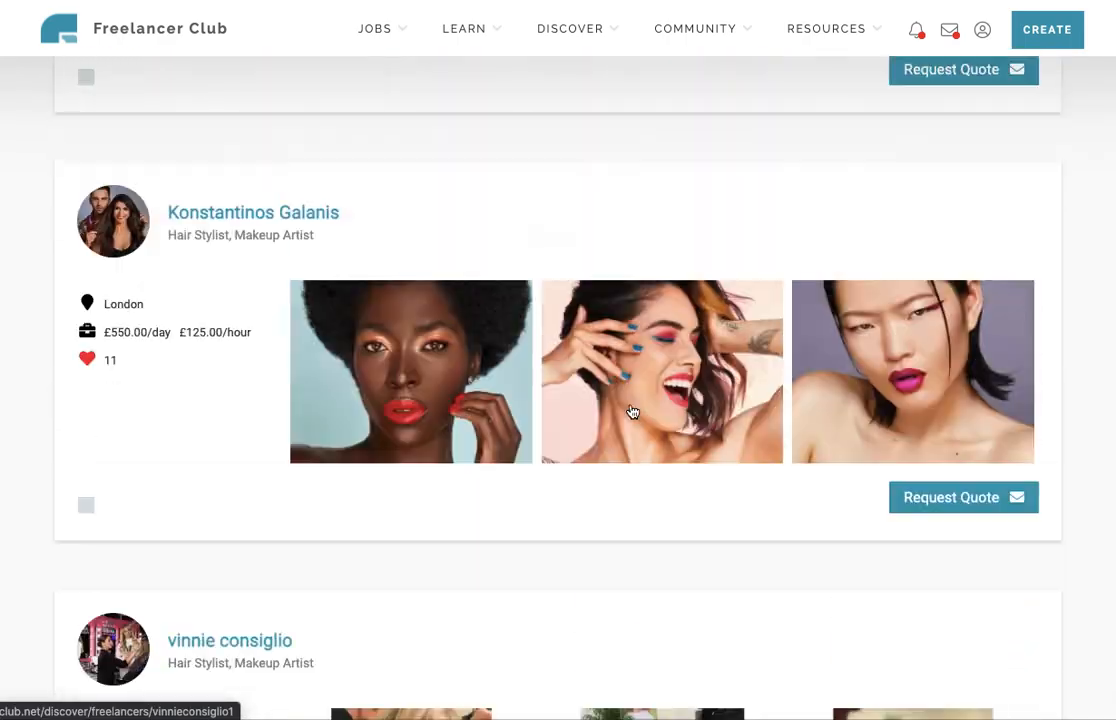